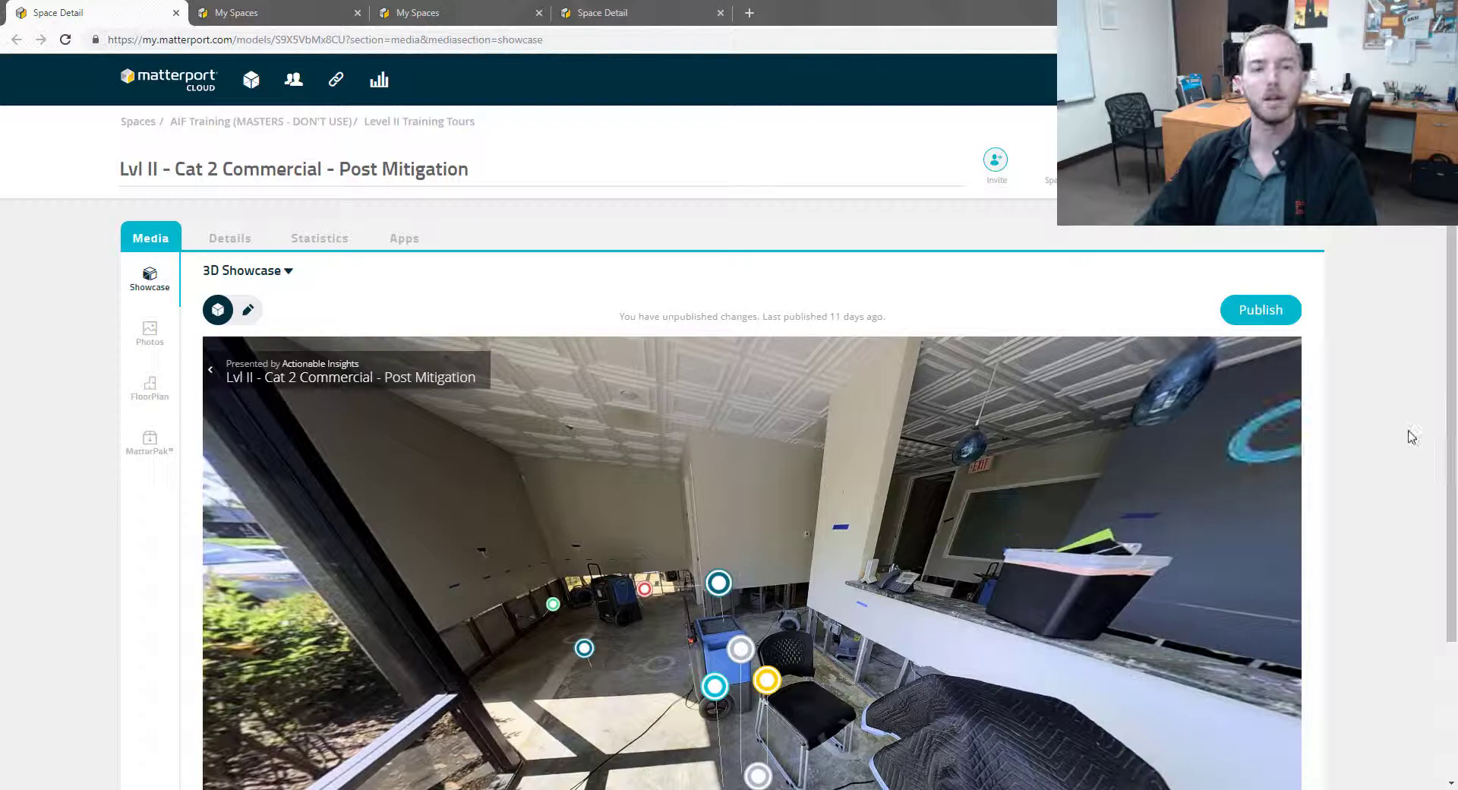
Scroll down the Space Detail page to bring the 3D Showcase fully into view
scroll(1381, 442, down, 2)
scroll(1381, 442, down, 1)
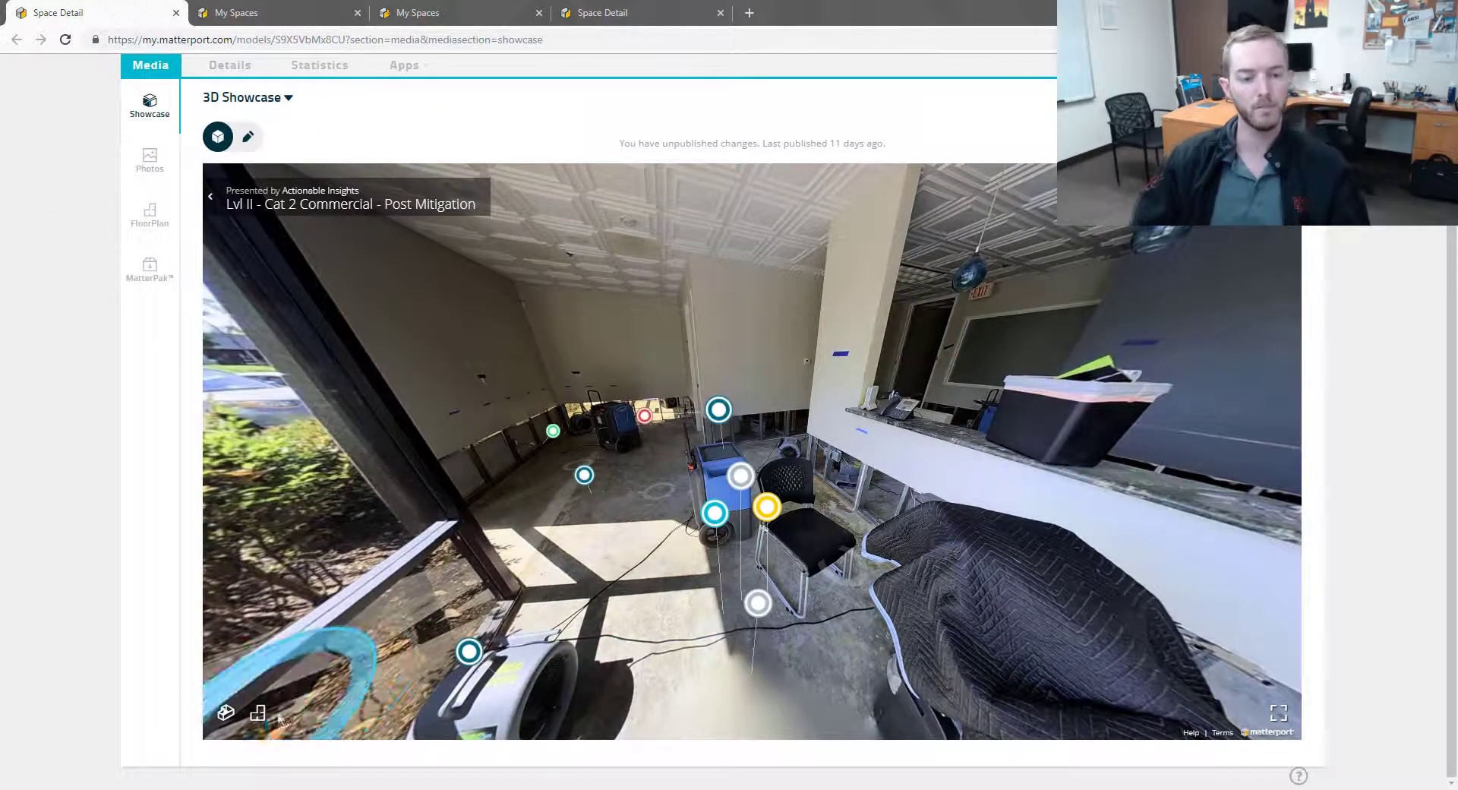
Switch the commercial Showcase to dollhouse view and orbit it side-on to its left end
click(234, 721)
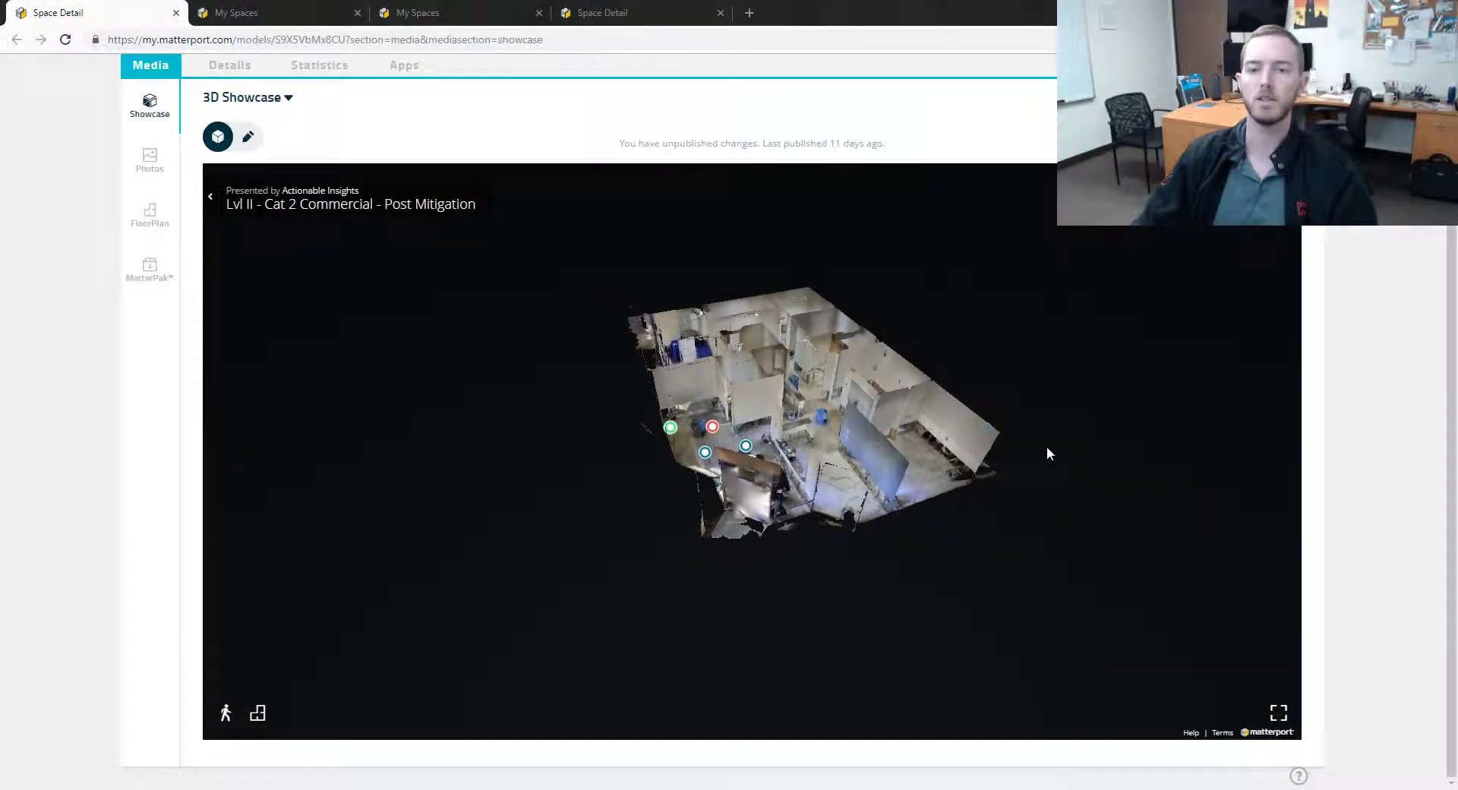
drag(1045, 452, 932, 518)
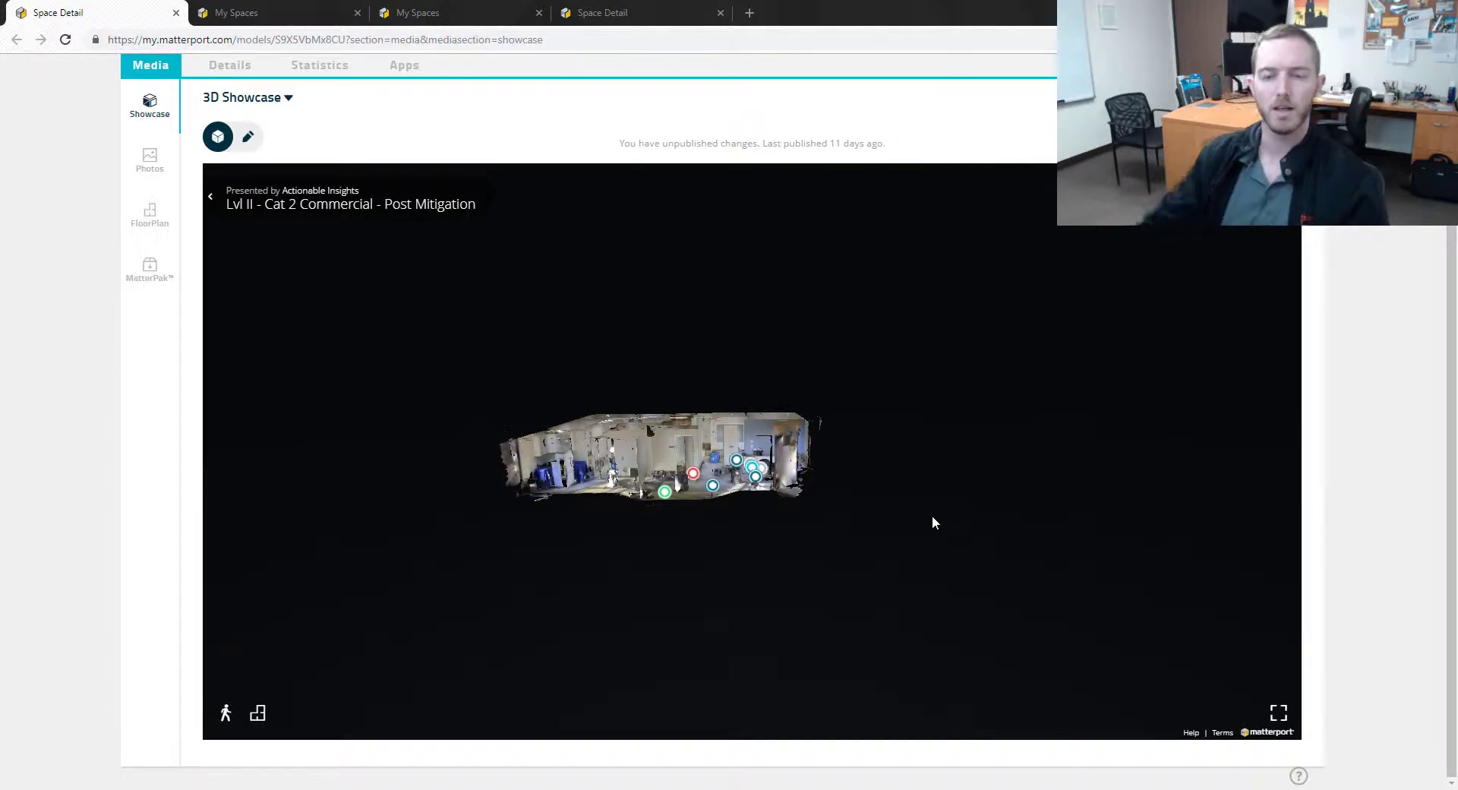
drag(934, 521, 749, 524)
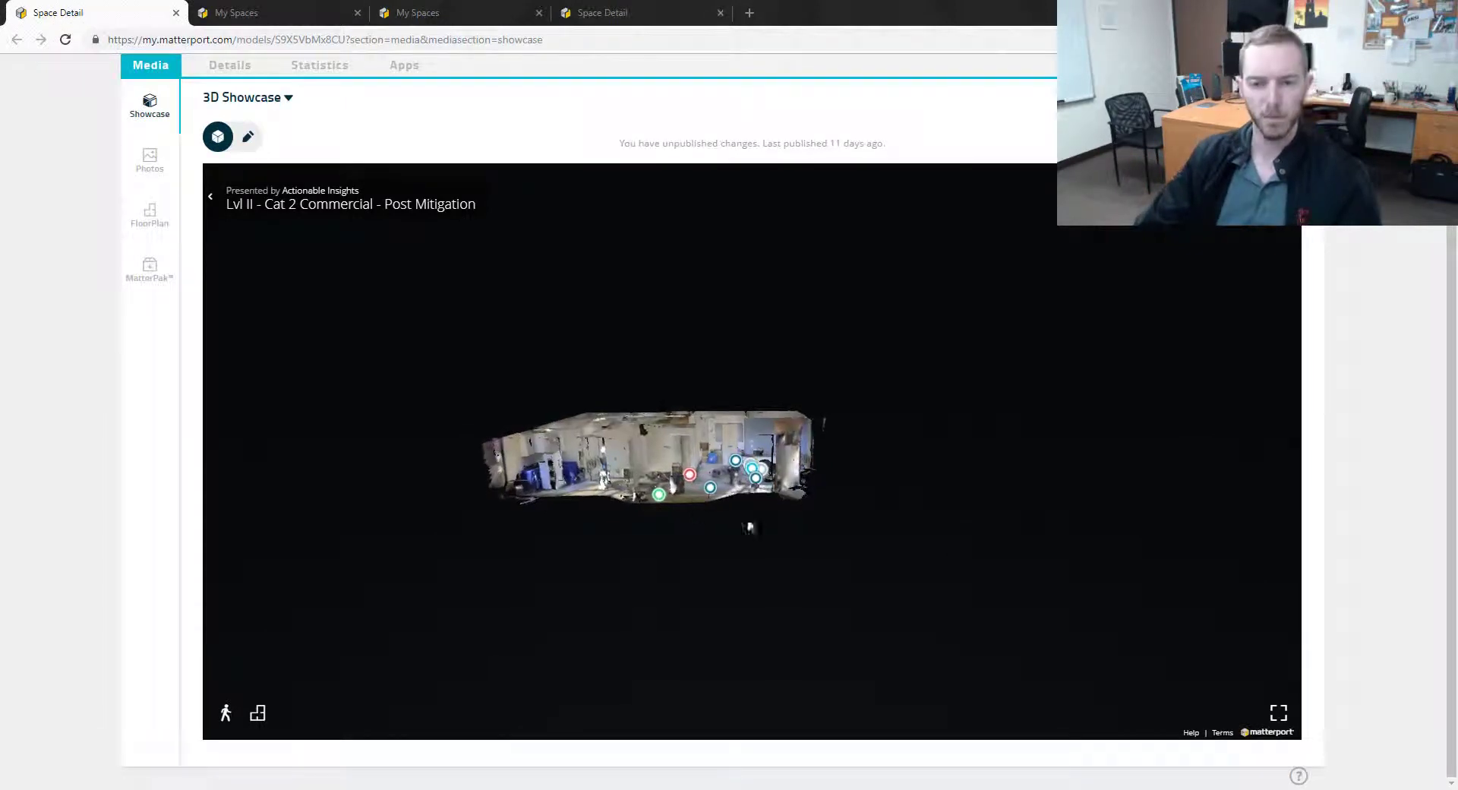
Walk from a scan point through the doorway to the window room's corner, then return to dollhouse
click(704, 502)
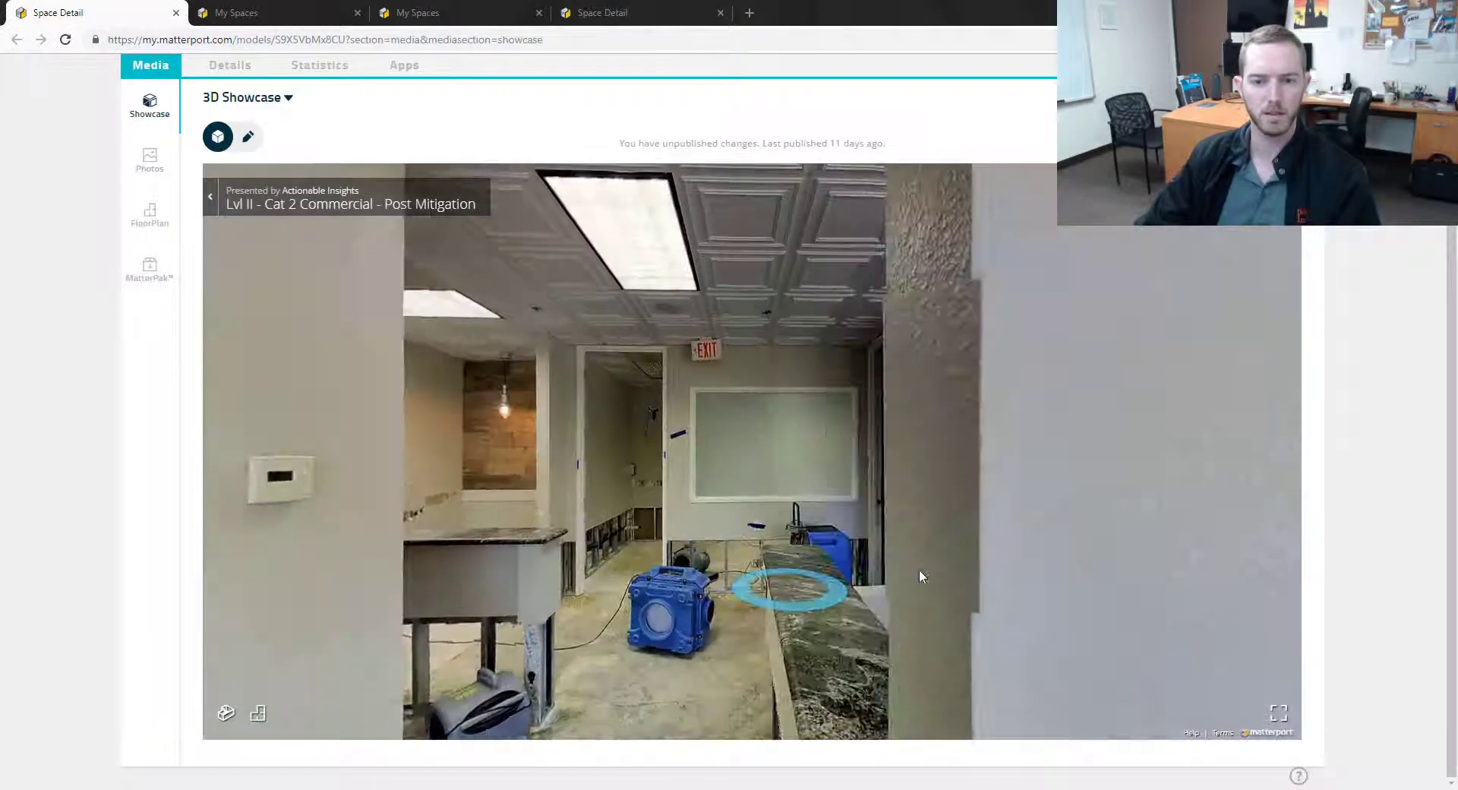
click(820, 434)
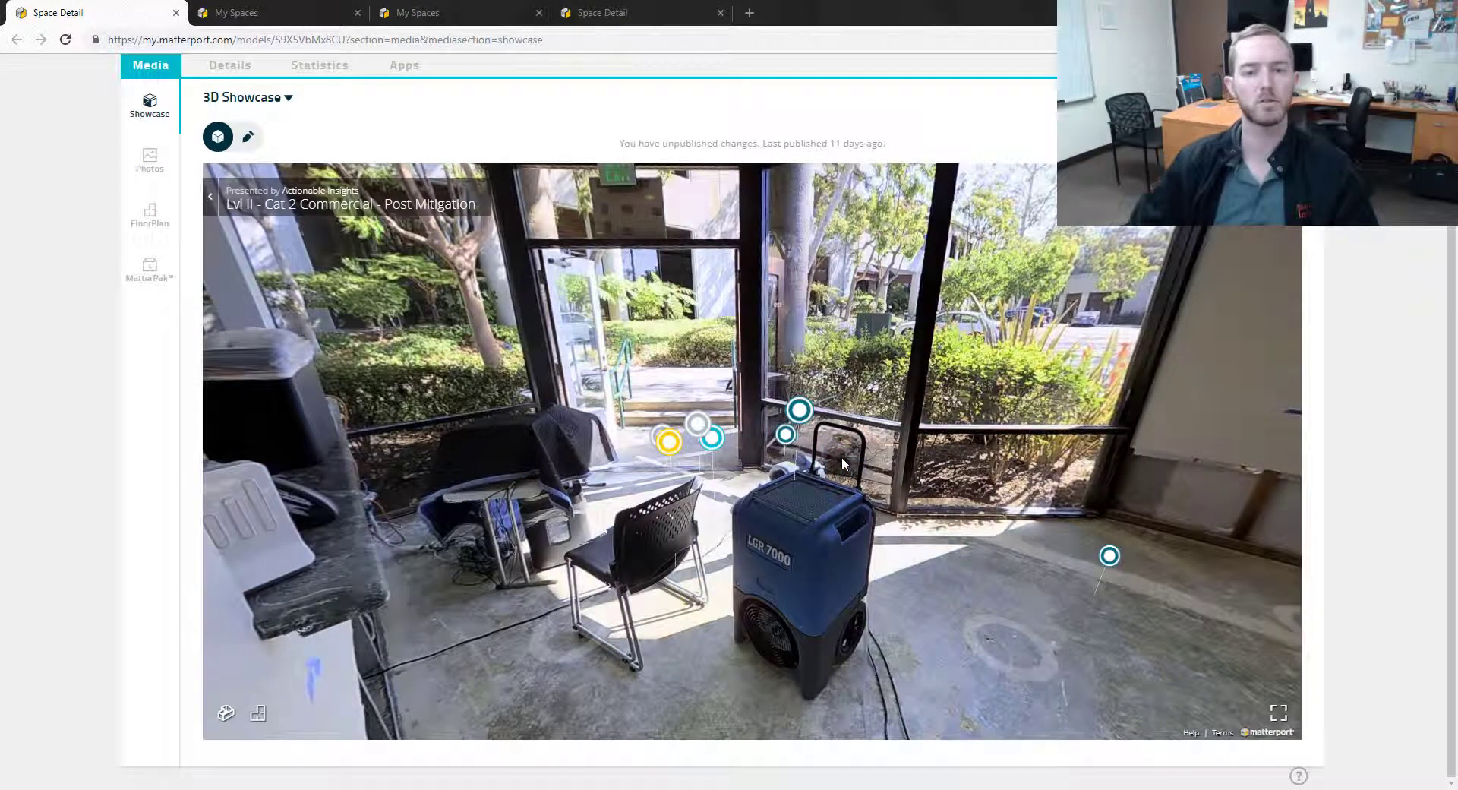
click(841, 457)
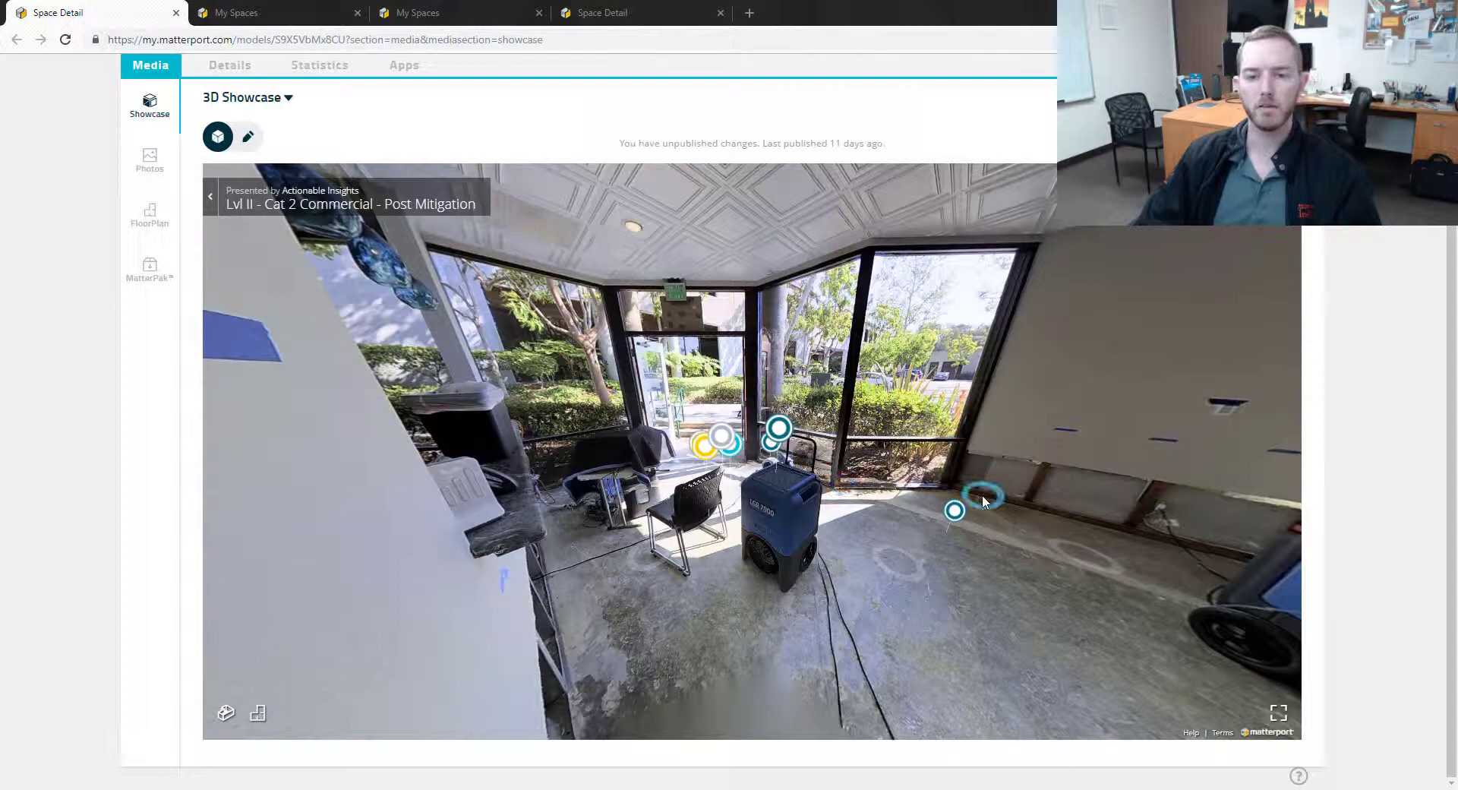
click(982, 495)
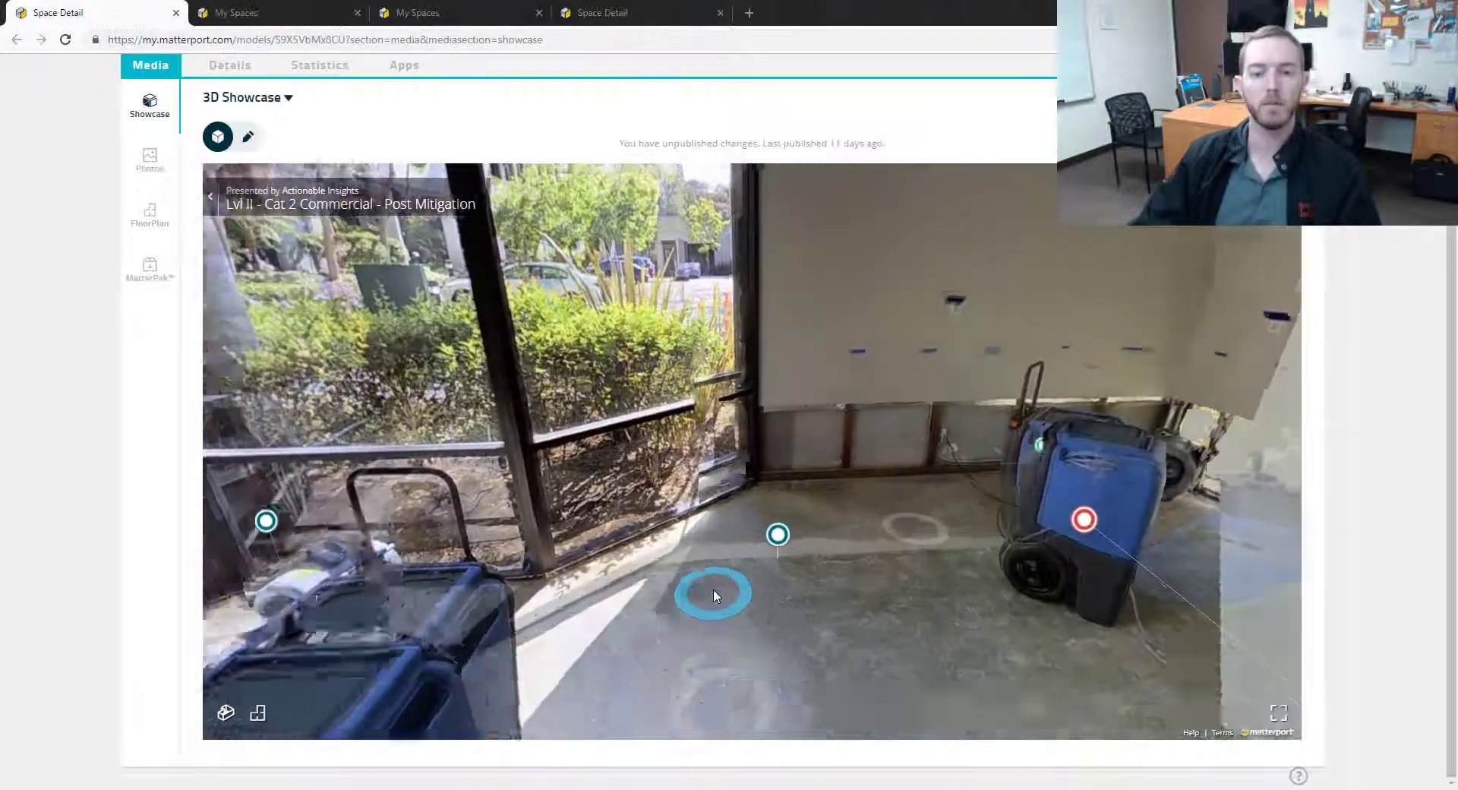
click(714, 594)
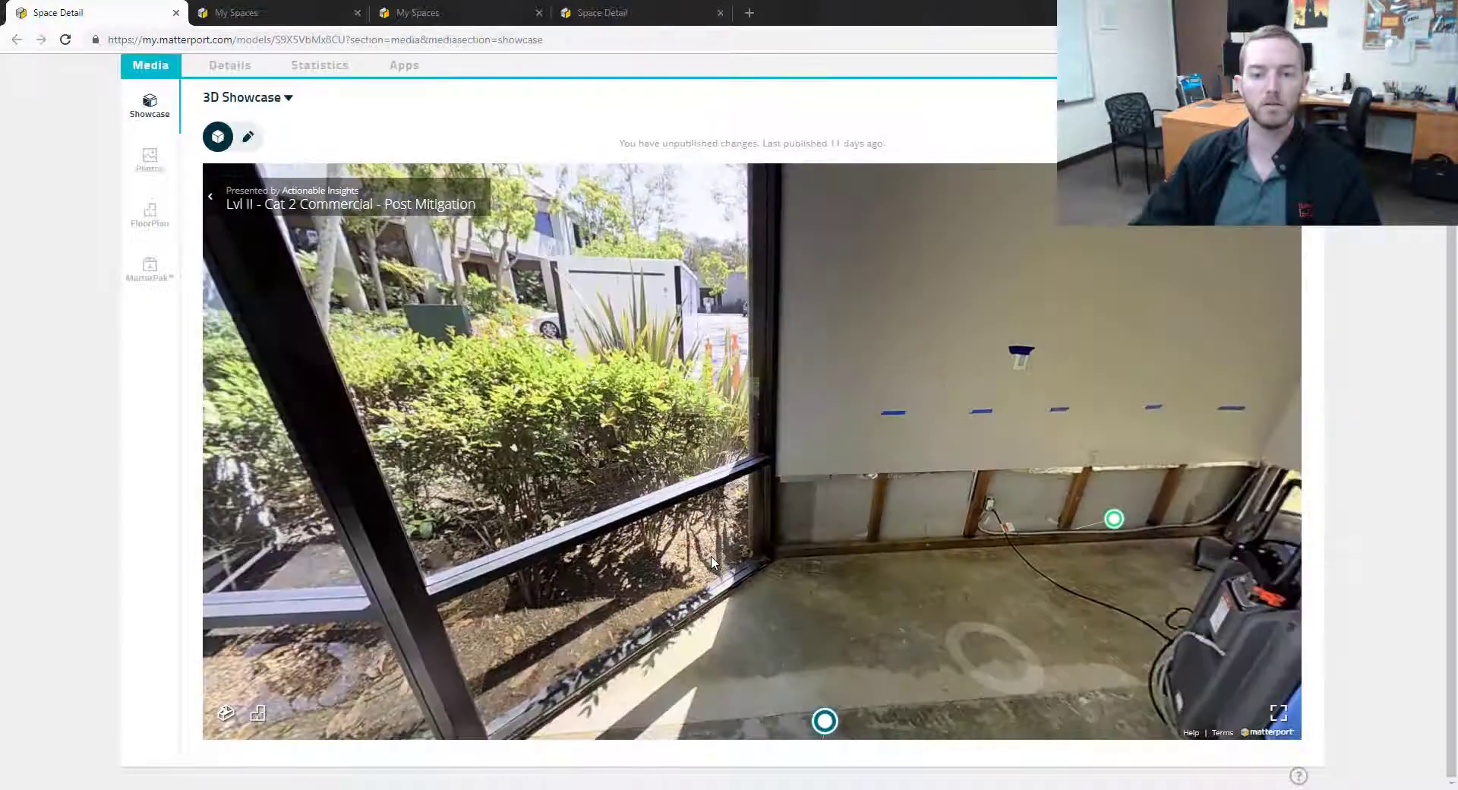
click(872, 606)
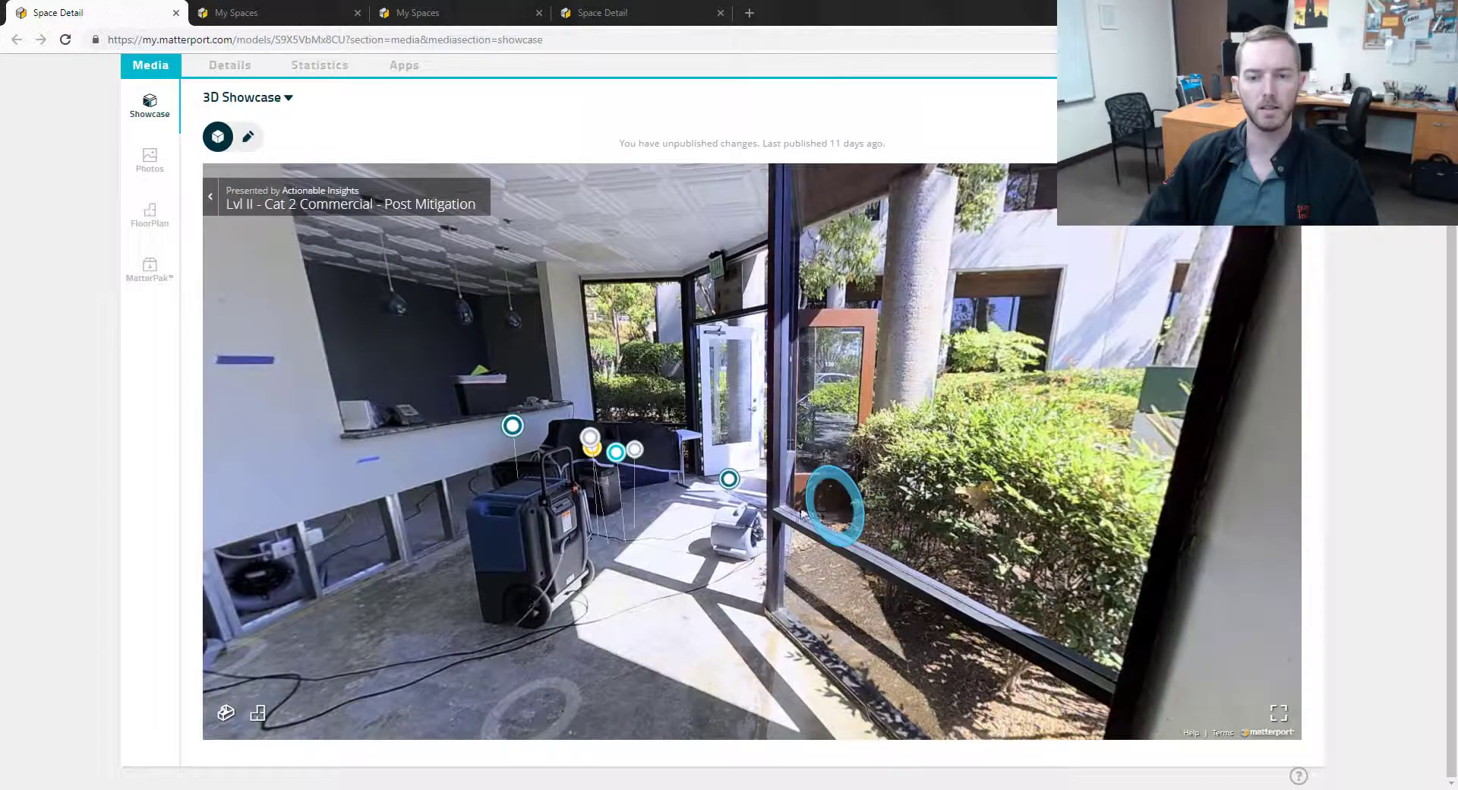
click(225, 713)
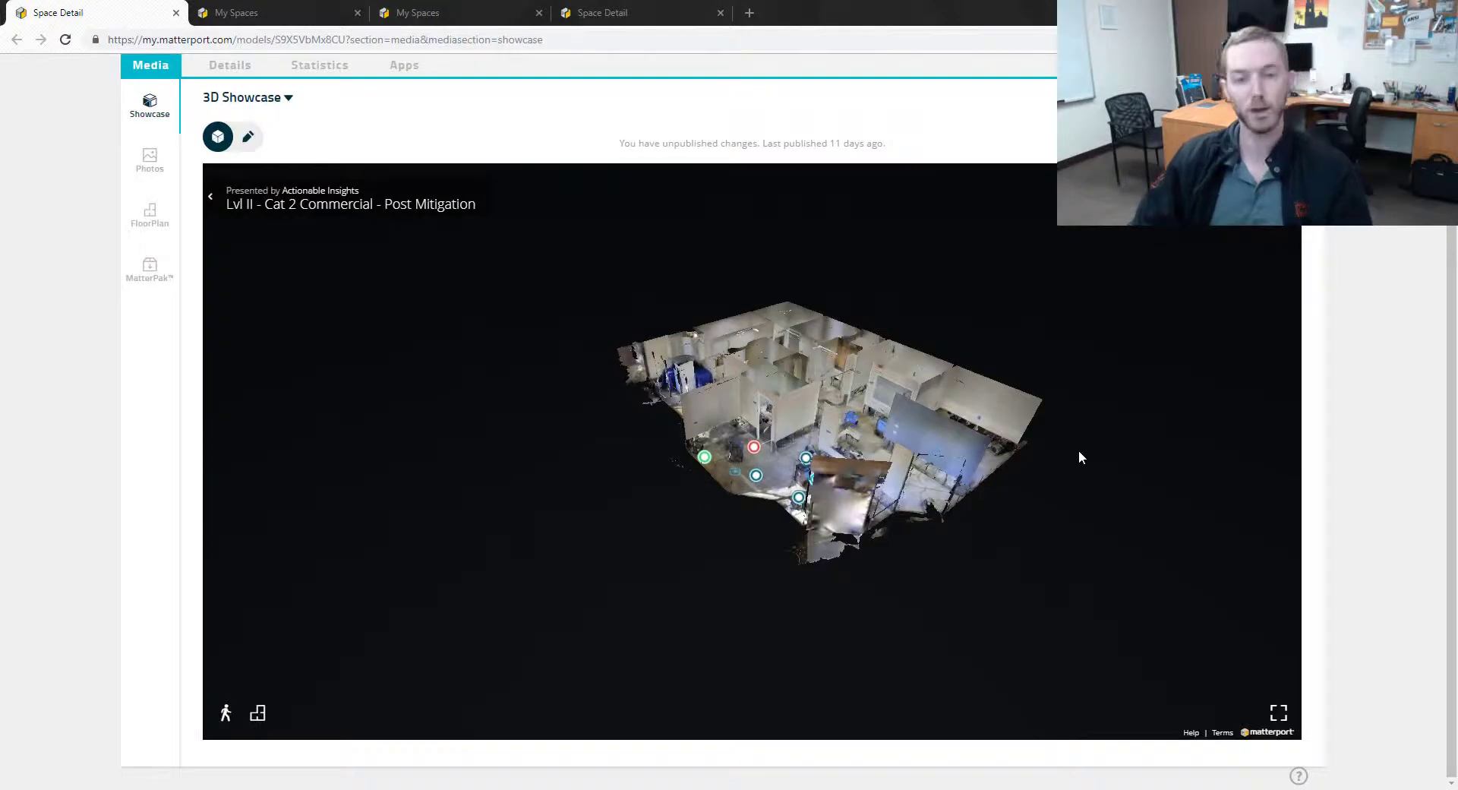
Orbit the commercial dollhouse top-down and oblique, zoom on its lower-left, then go to My Spaces
drag(1022, 499, 1116, 517)
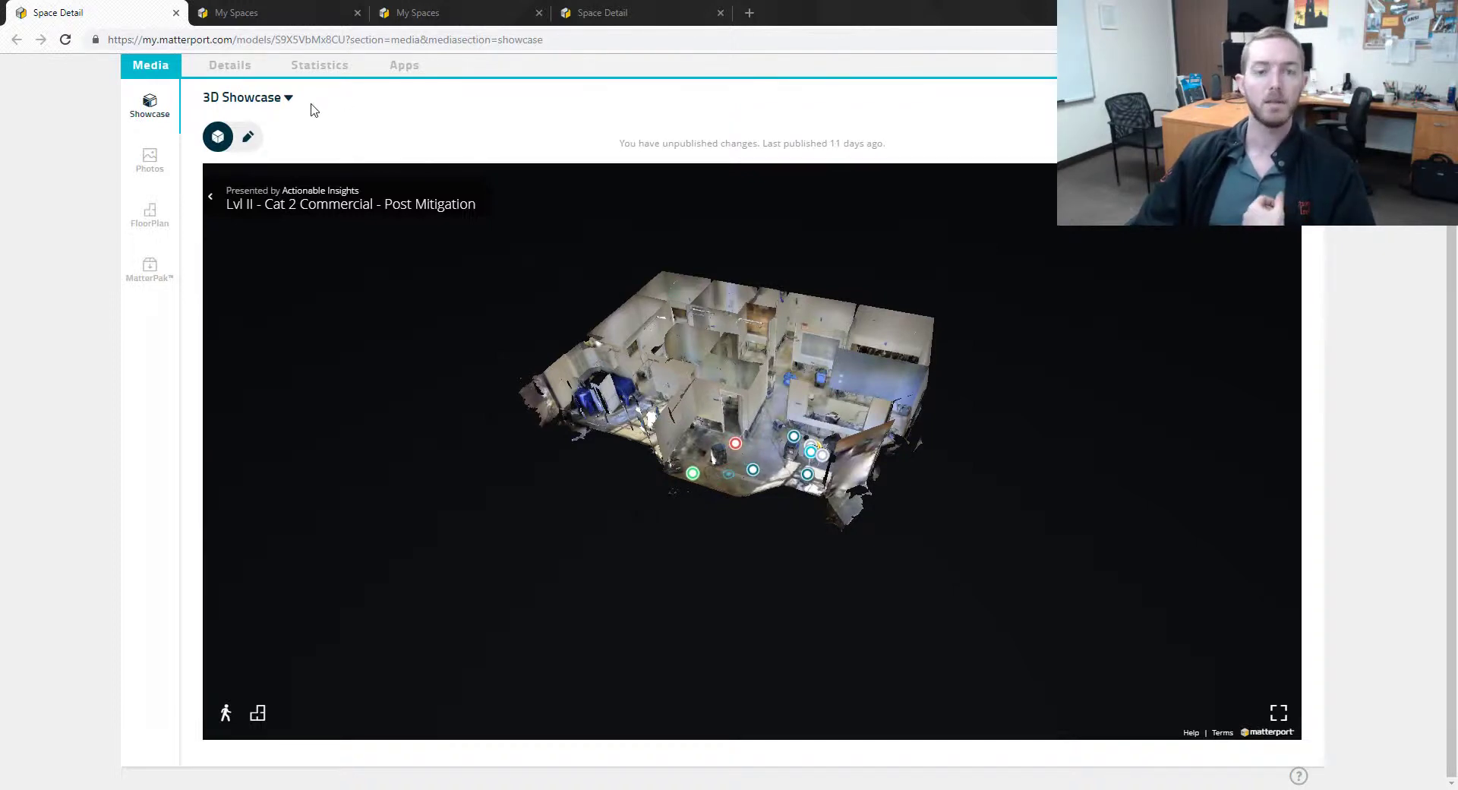
drag(938, 412, 726, 581)
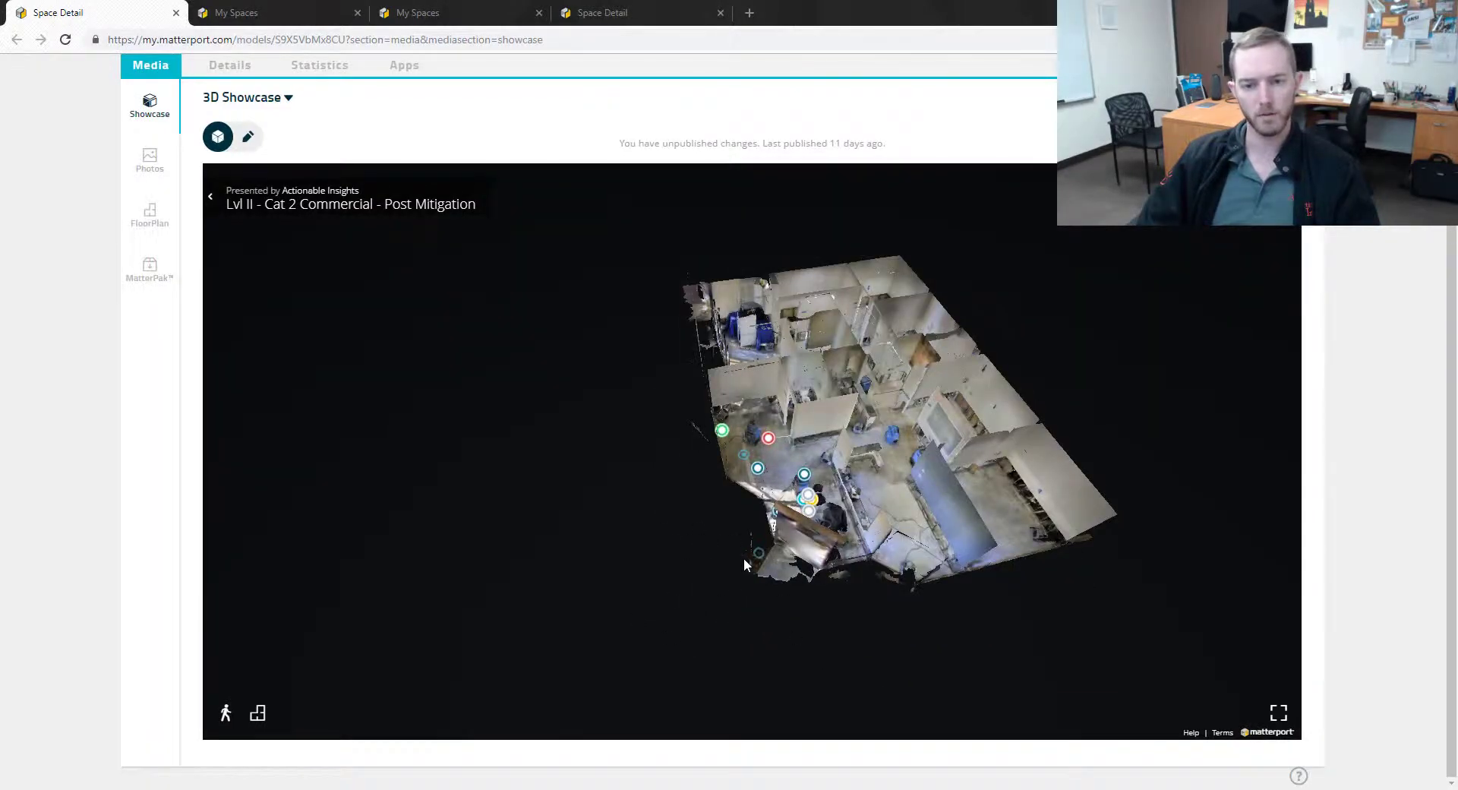
click(740, 566)
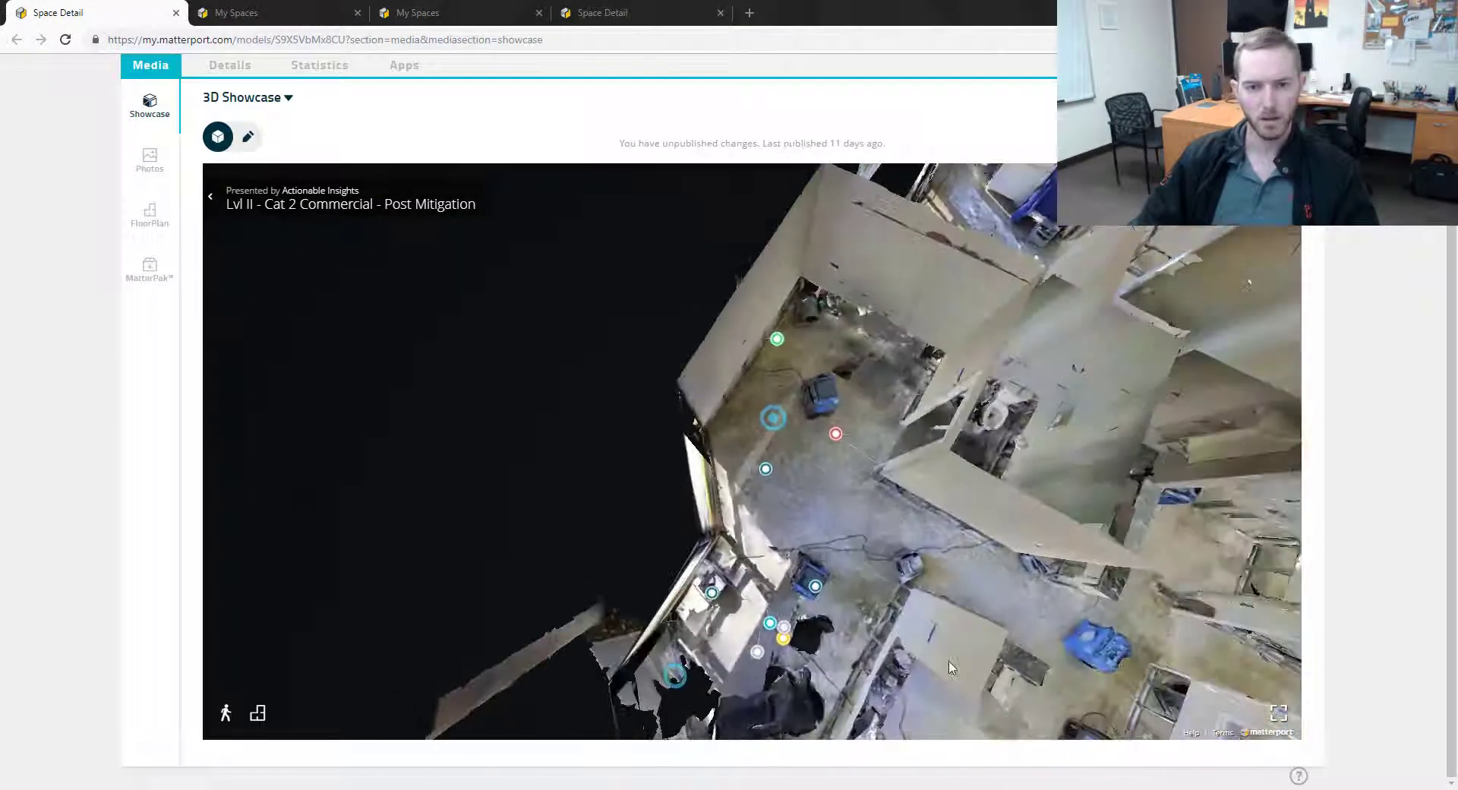
drag(950, 667, 625, 84)
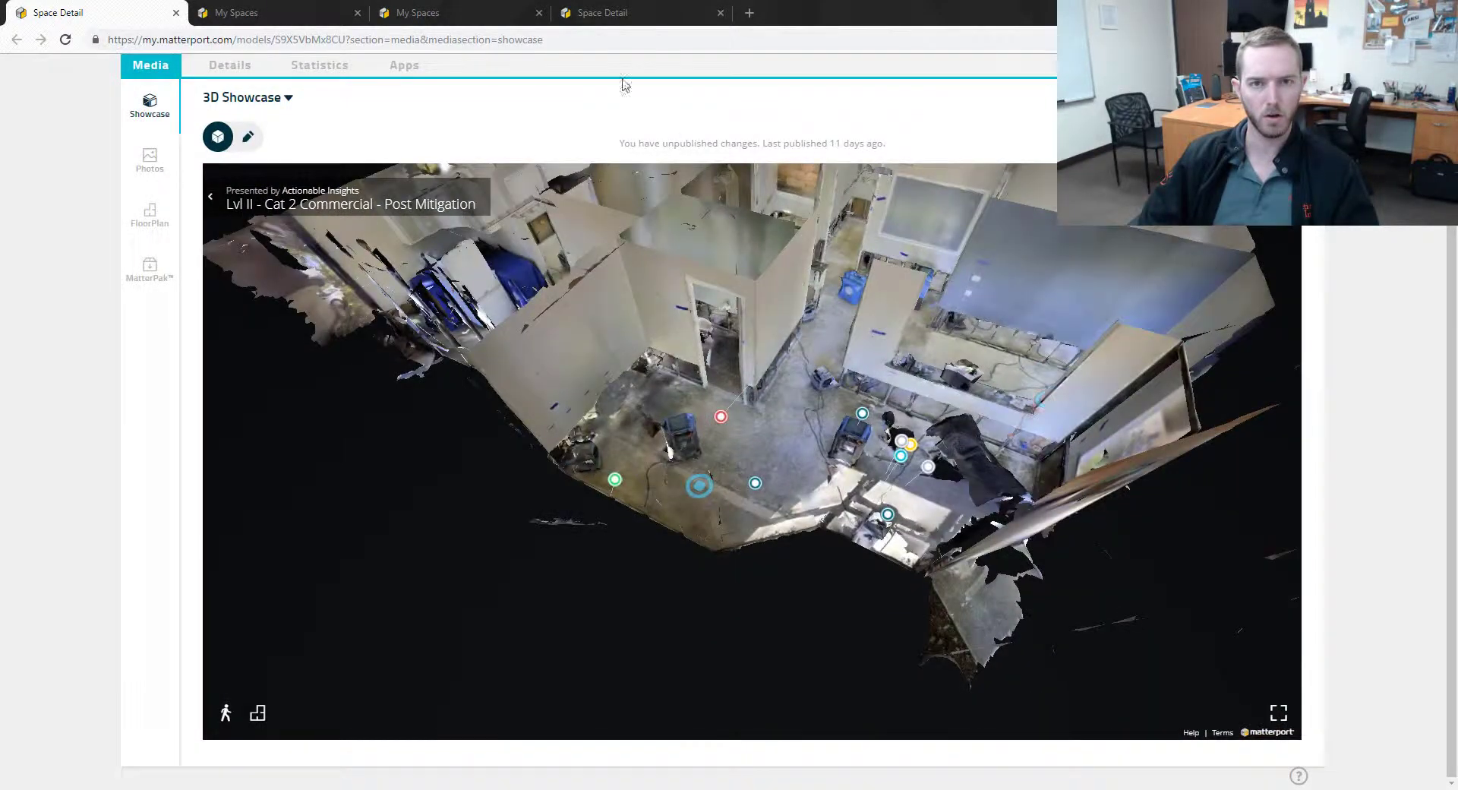
click(486, 12)
Open the residential space's tab and orbit its house dollhouse to top-down and side views
click(576, 11)
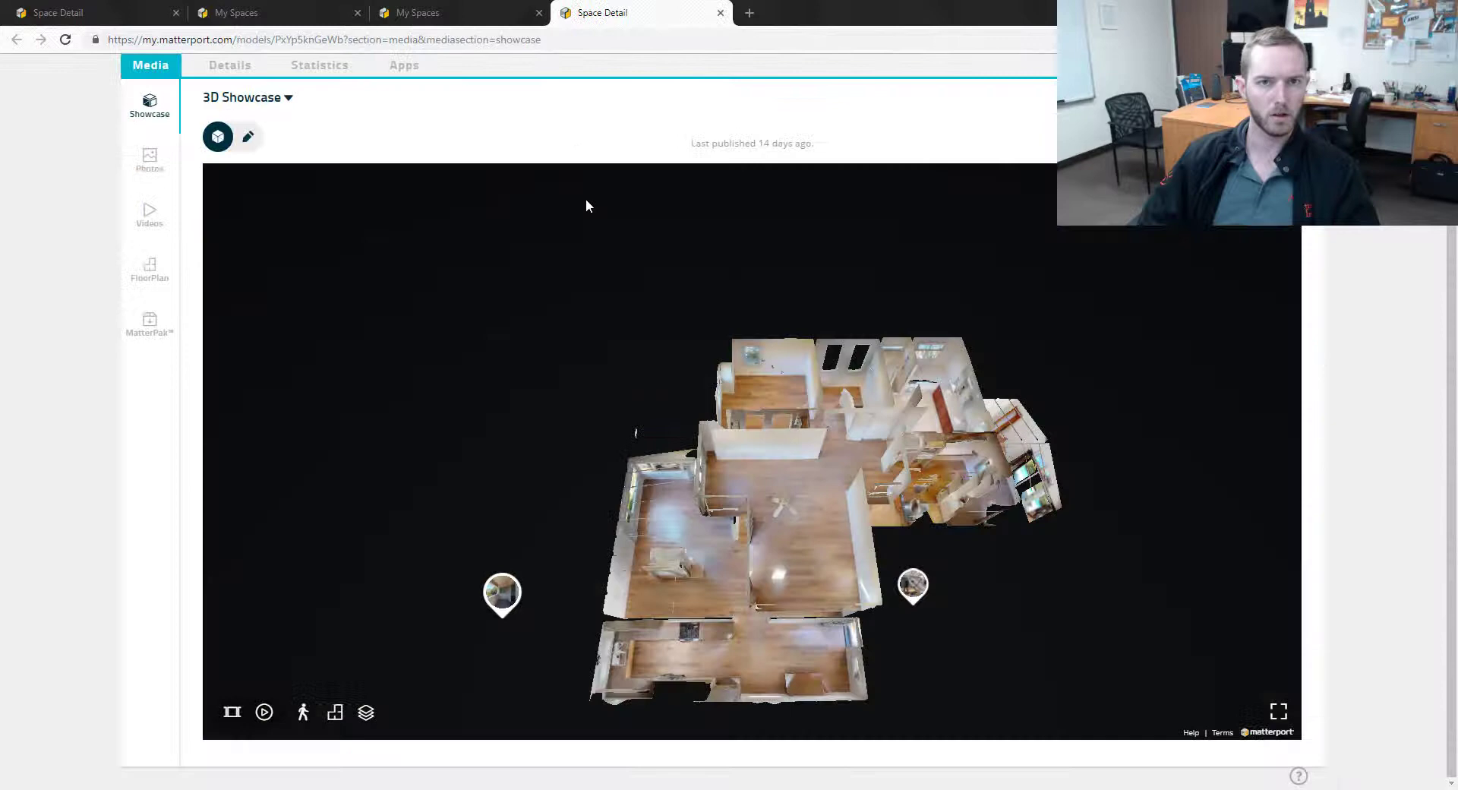
drag(999, 544, 1043, 477)
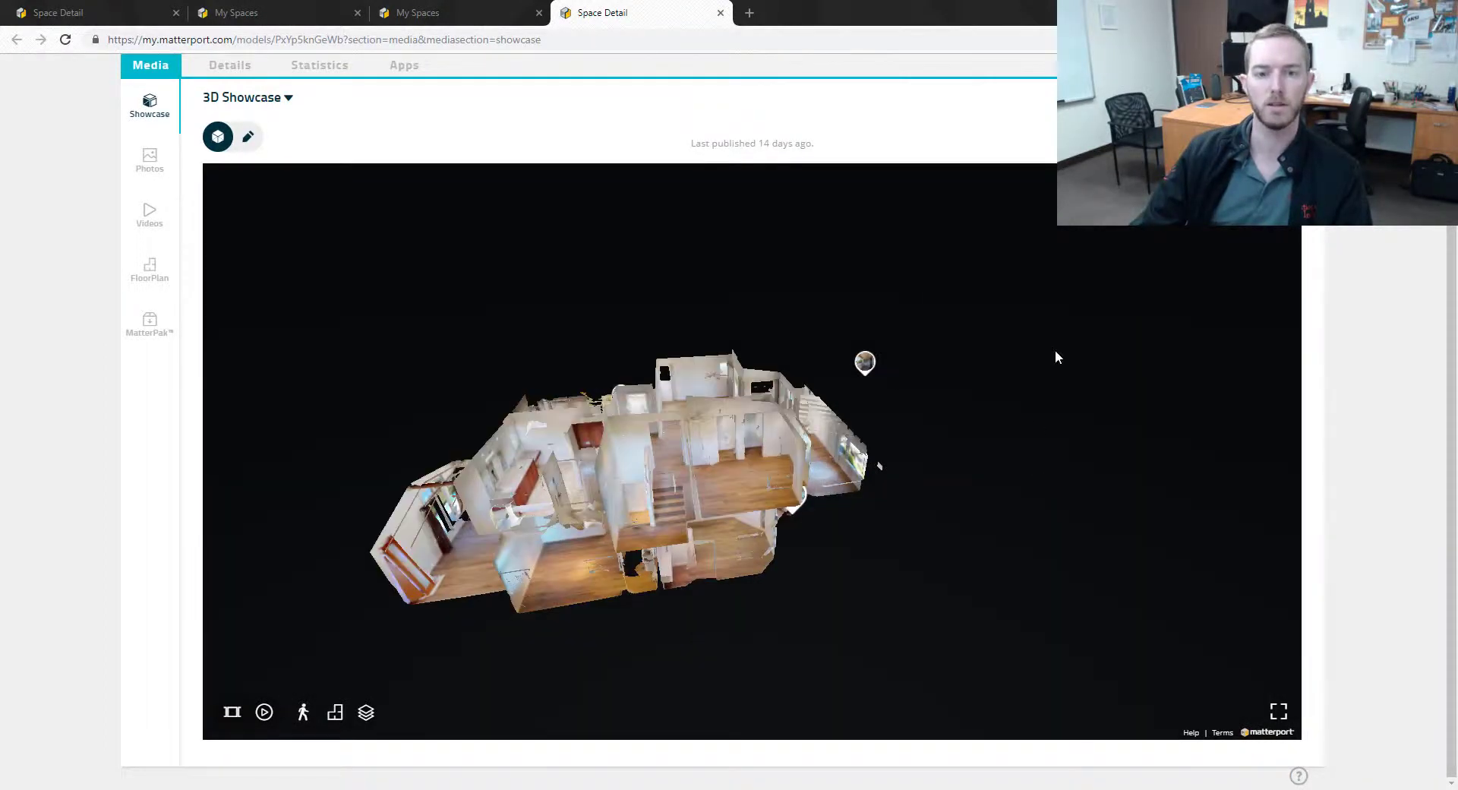
drag(1056, 356, 904, 433)
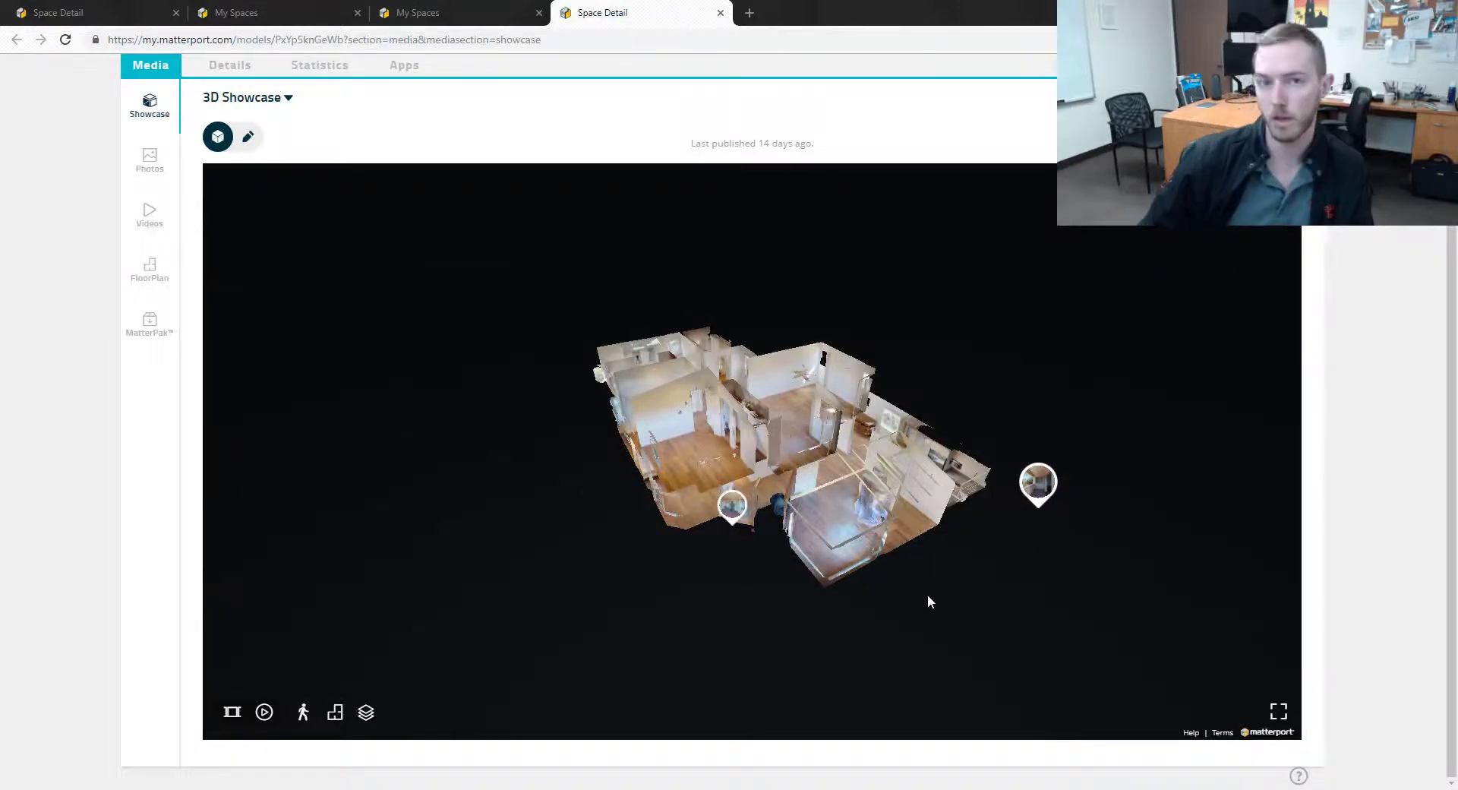
drag(898, 604, 775, 521)
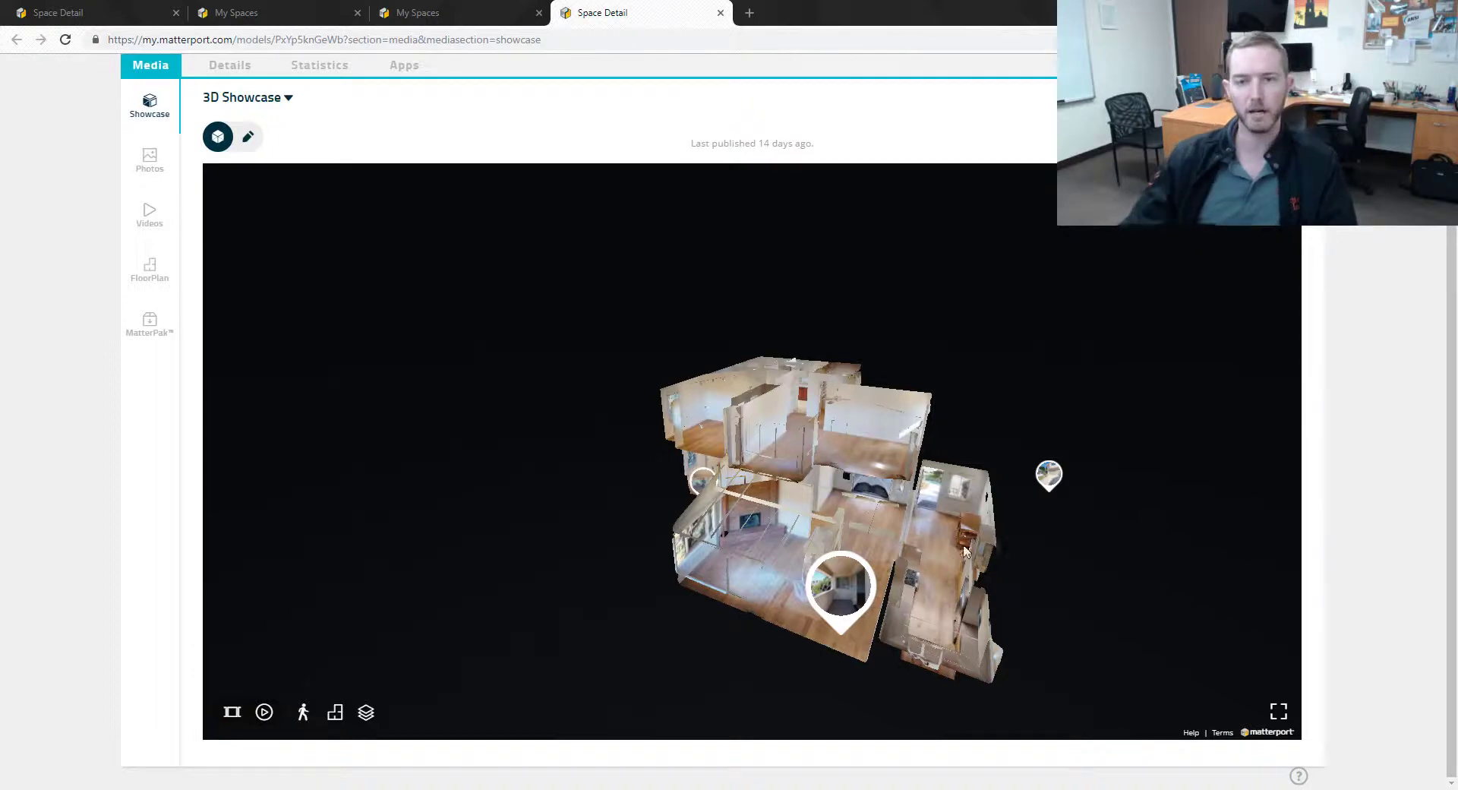
Back on the commercial space, fly in at the teal tag and walk the corridor into the window room
click(109, 9)
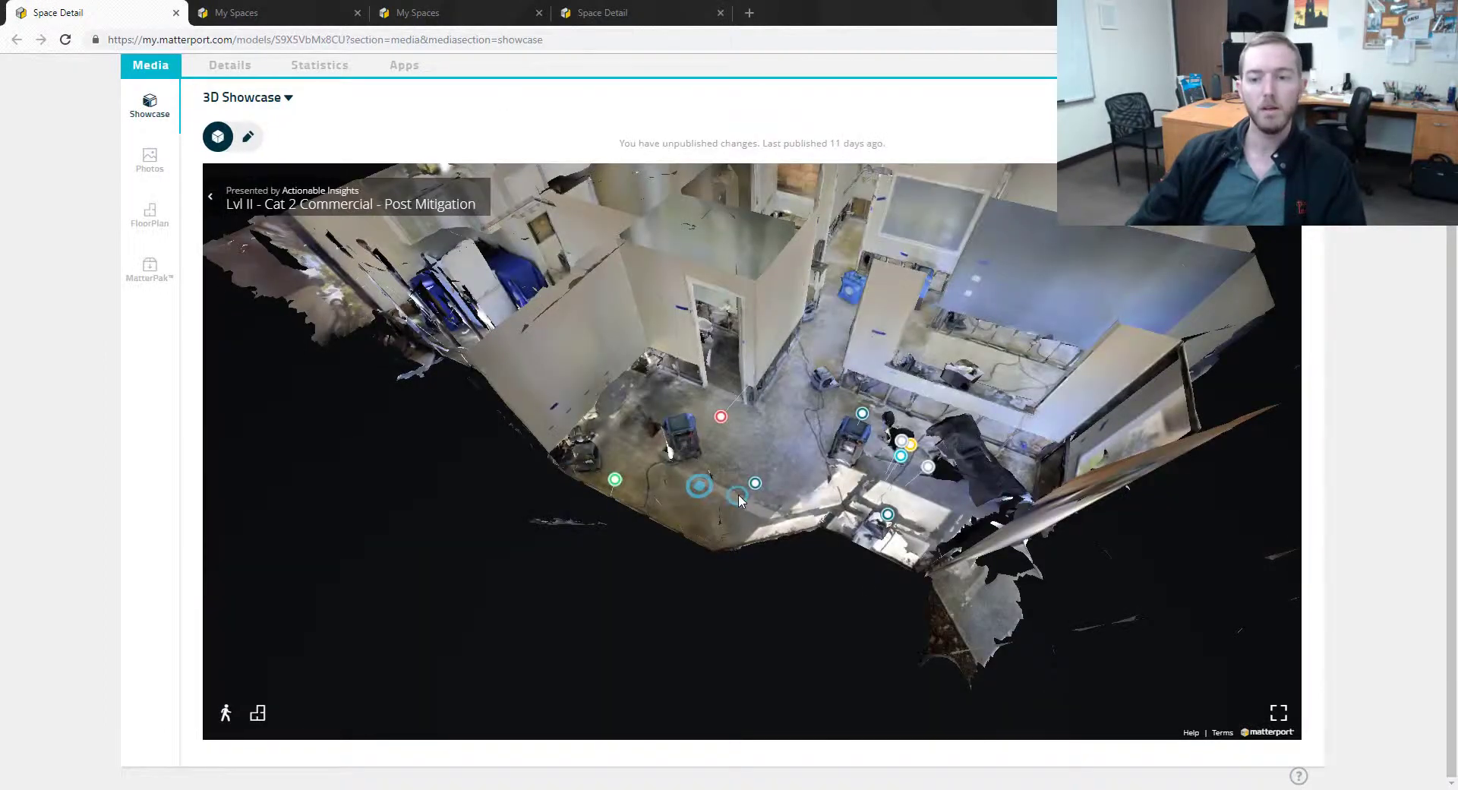
drag(738, 494, 795, 502)
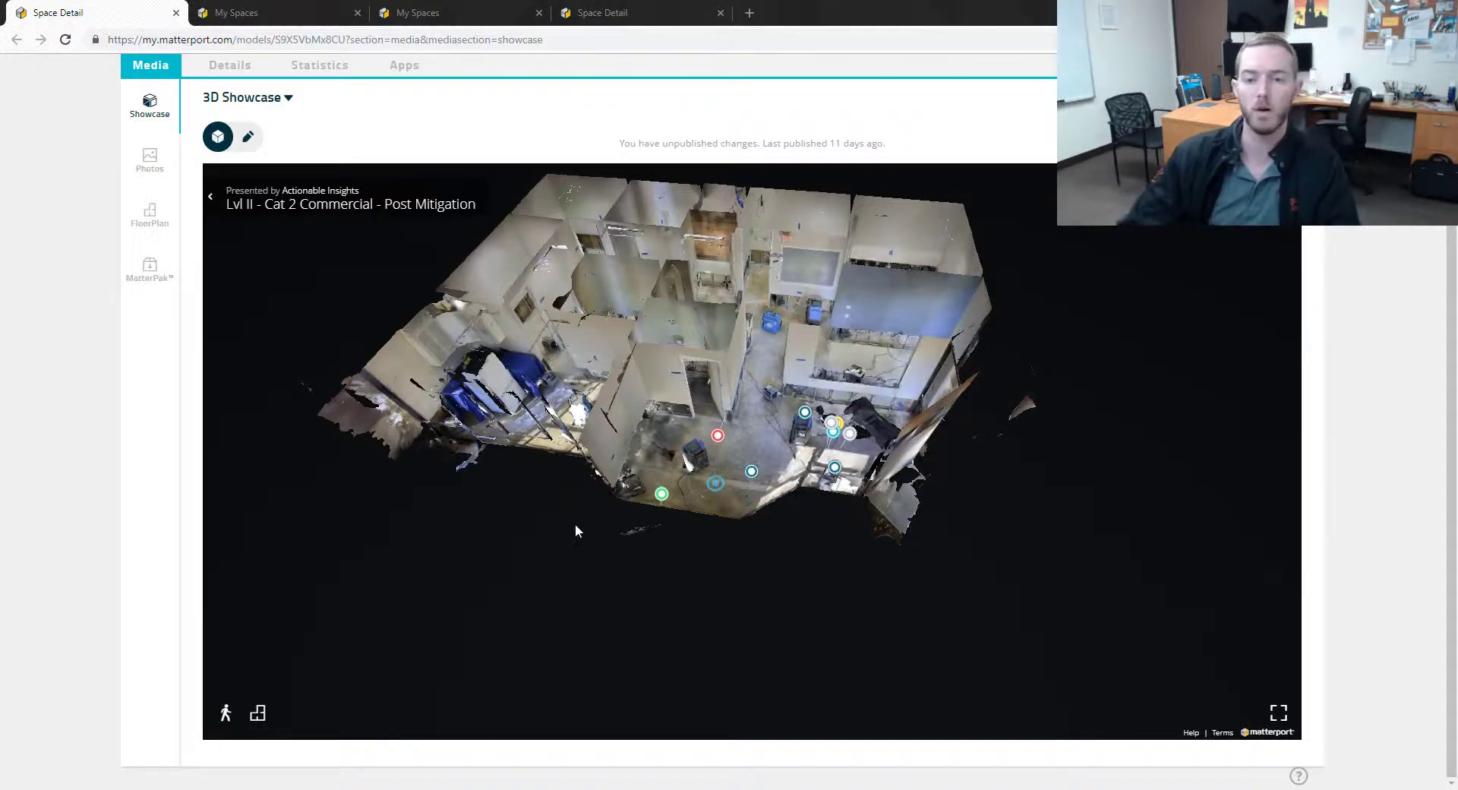
click(751, 471)
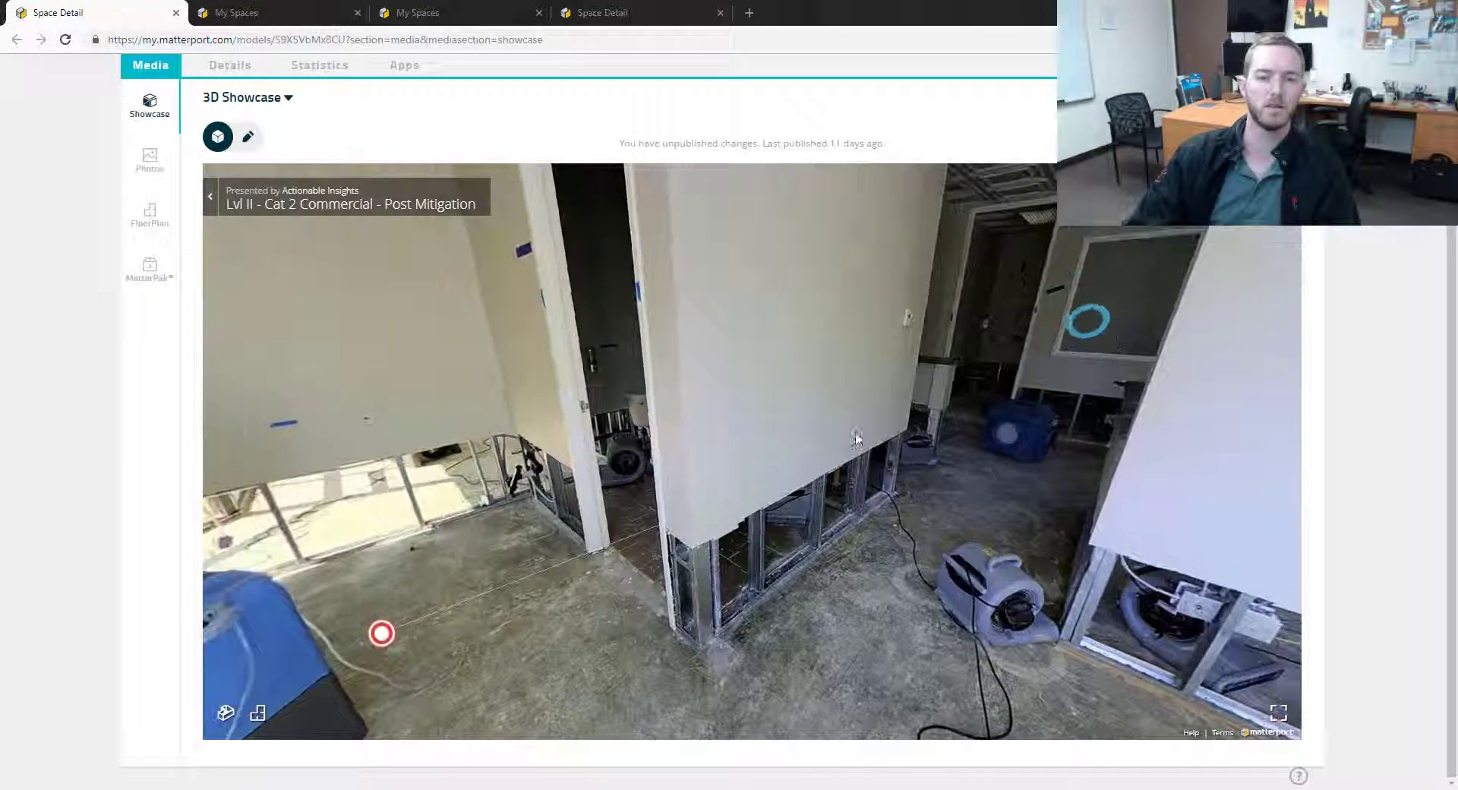
drag(857, 440, 852, 535)
click(852, 535)
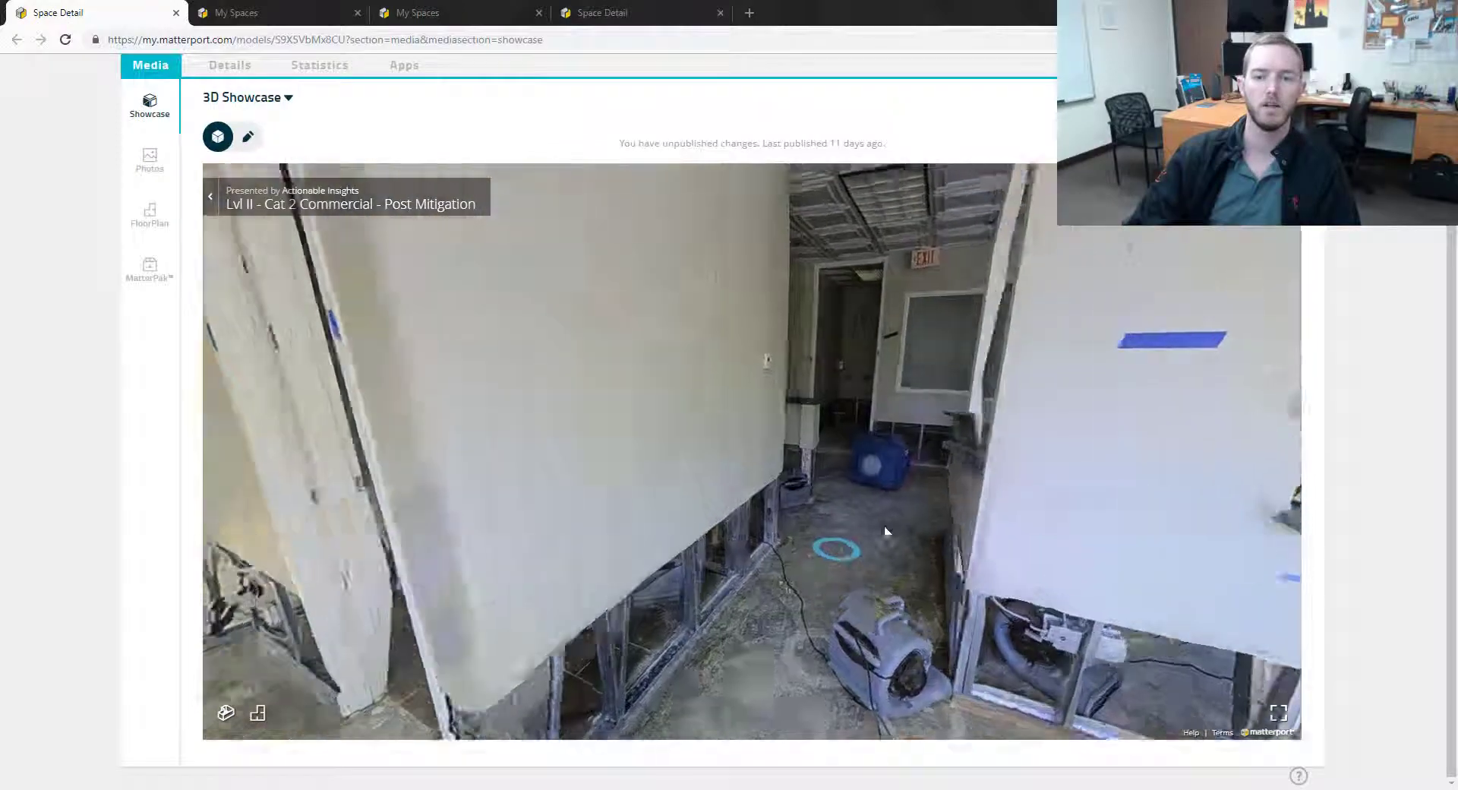
click(884, 525)
click(843, 530)
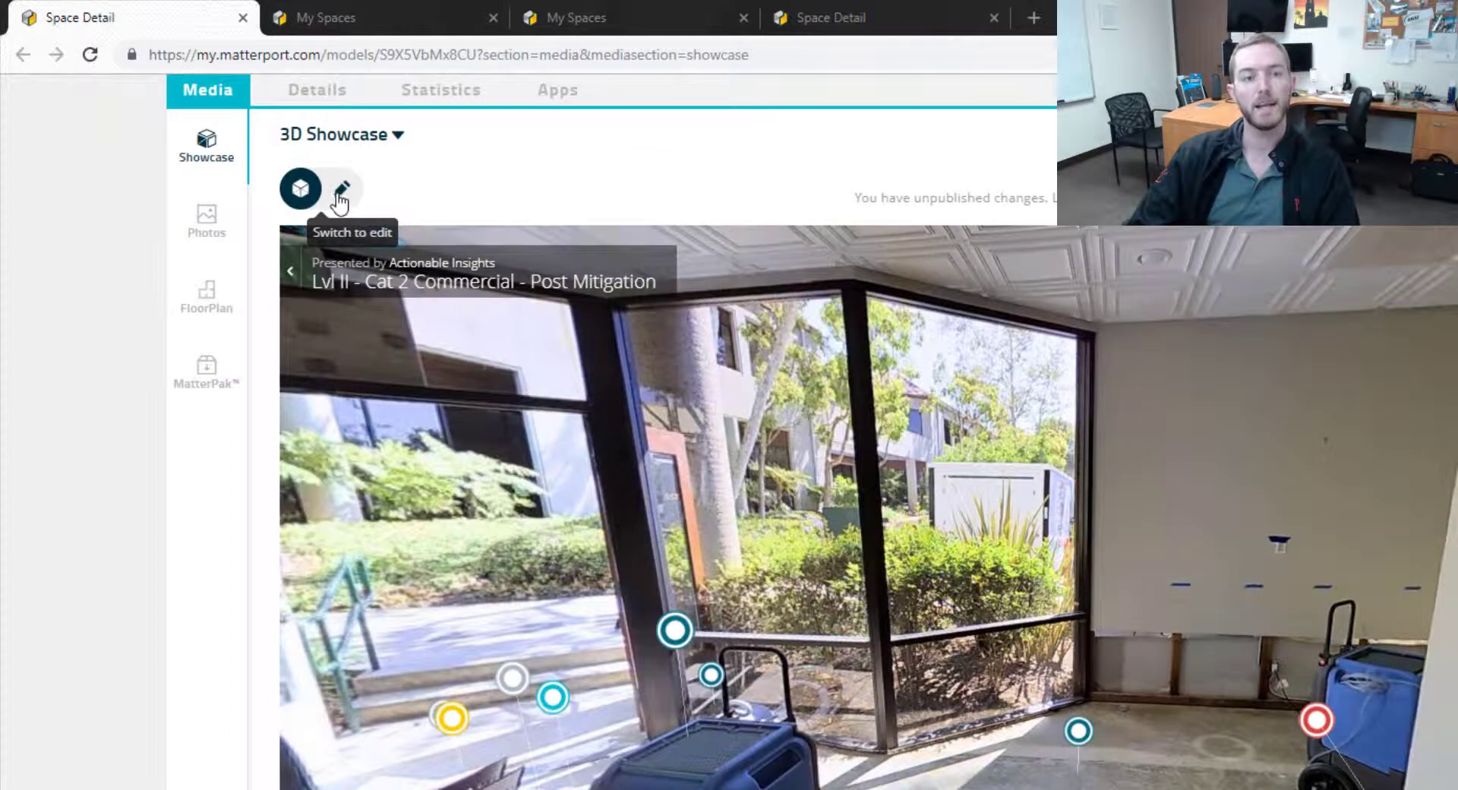
Put the Showcase into edit mode and open its Advanced visitor settings
click(246, 141)
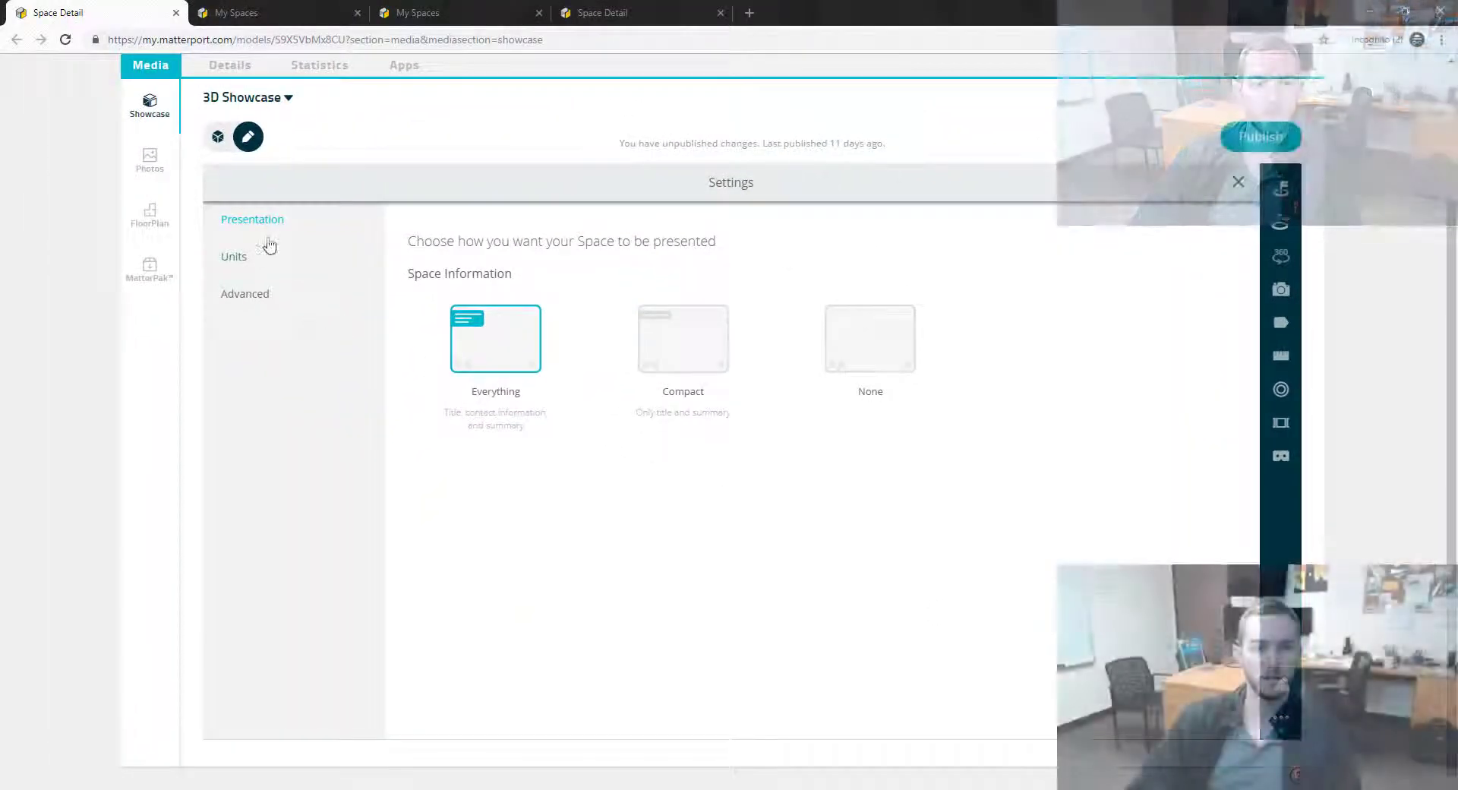
click(256, 301)
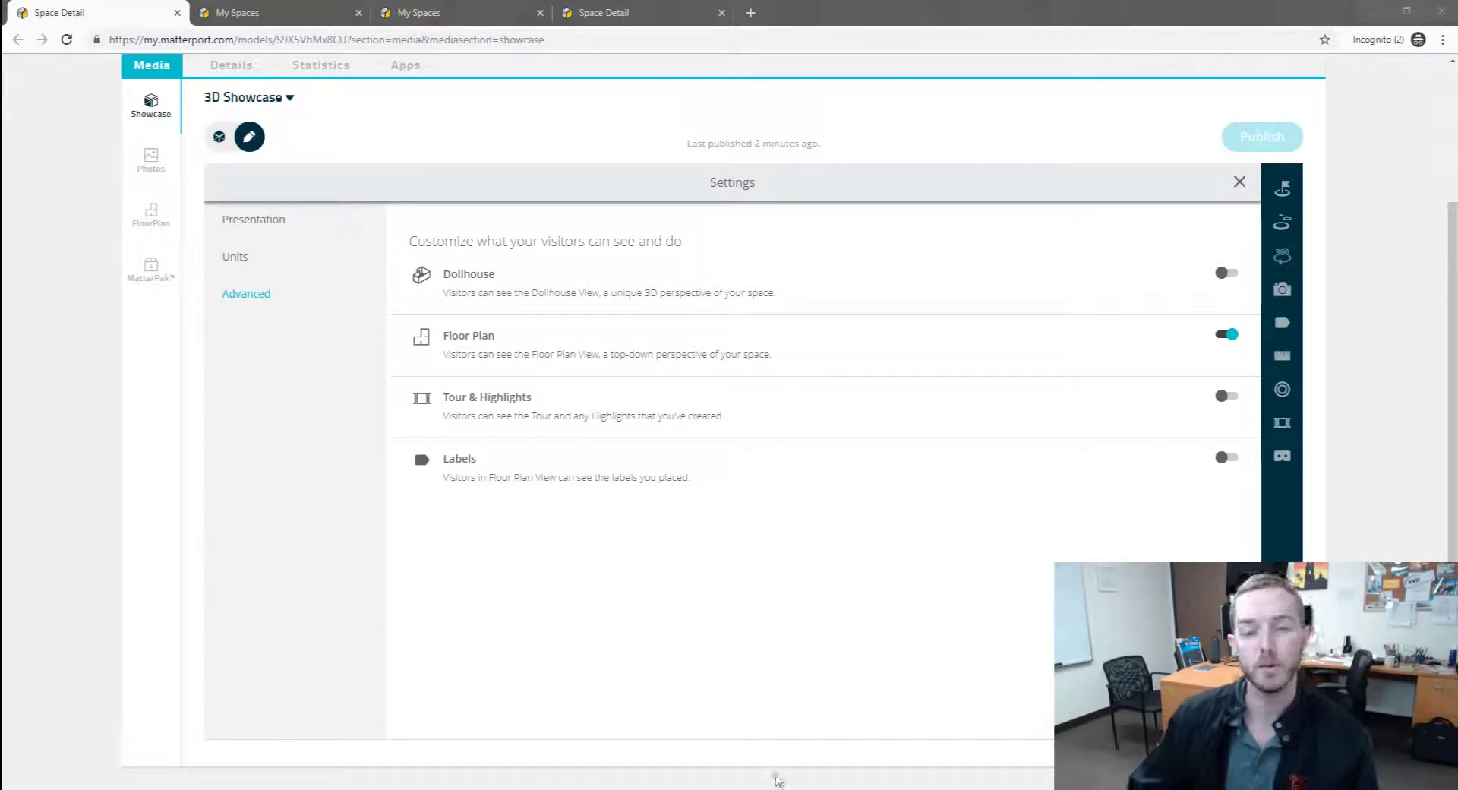
Toggle the Dollhouse view on and back off, leaving it disabled
click(1221, 275)
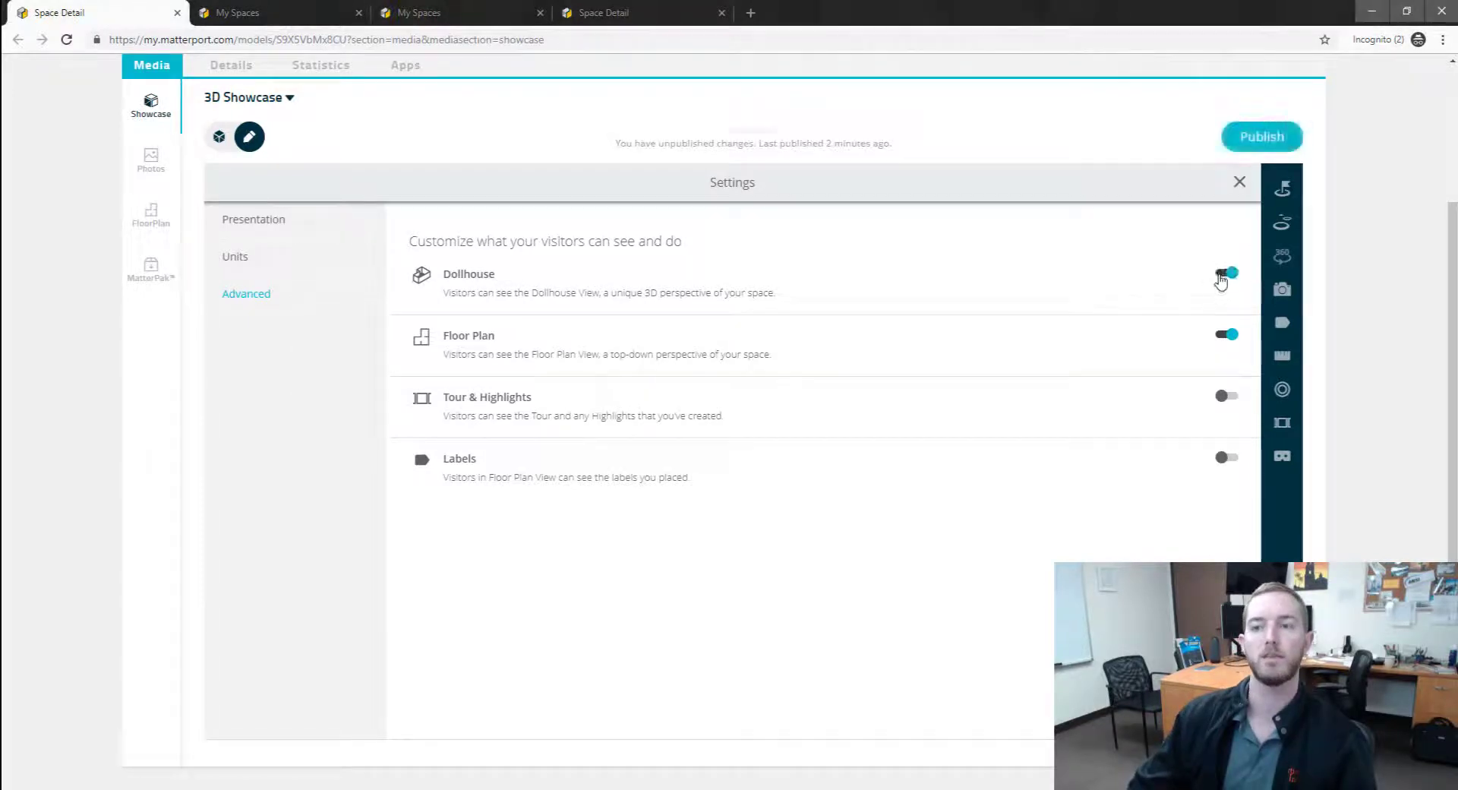
click(1220, 275)
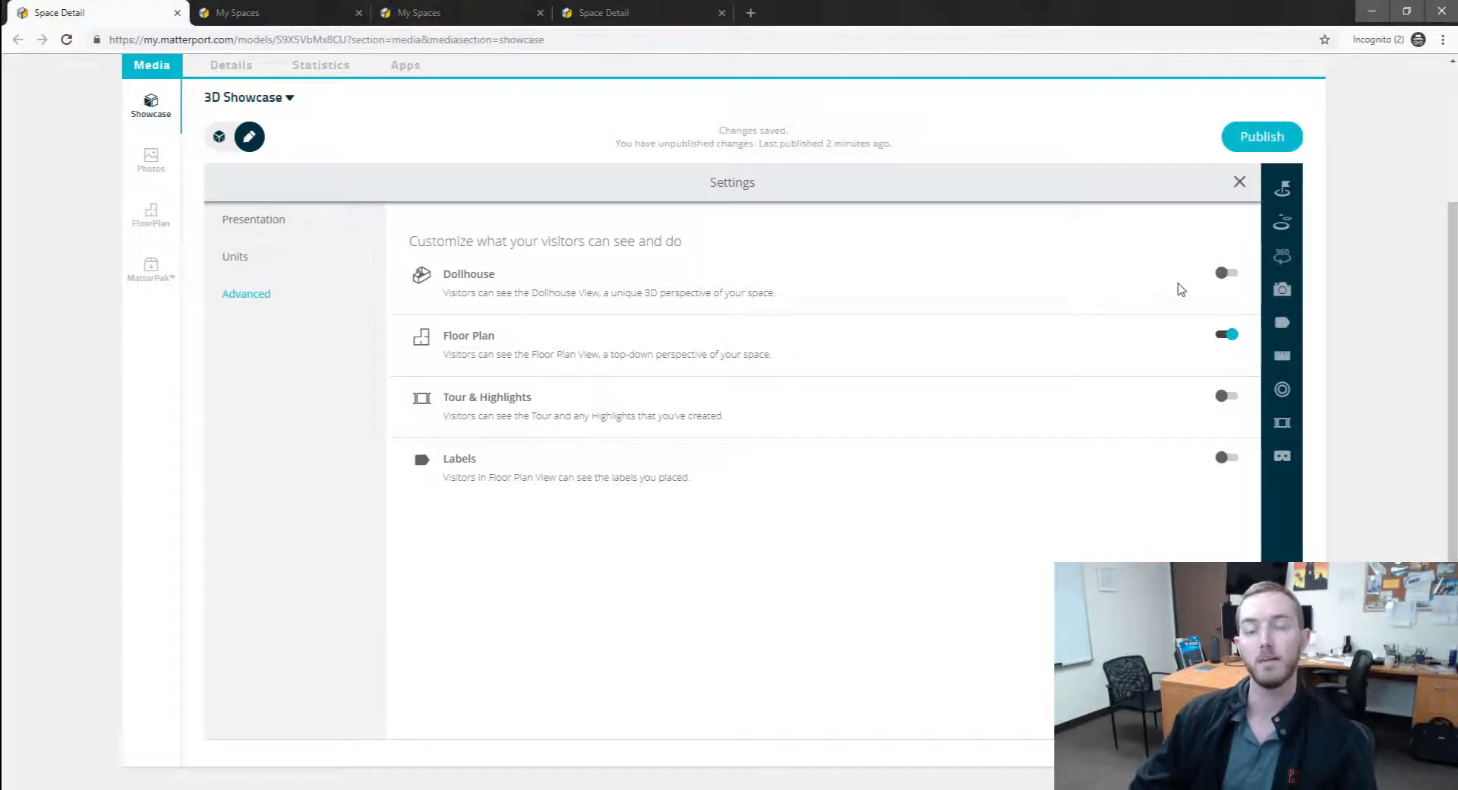